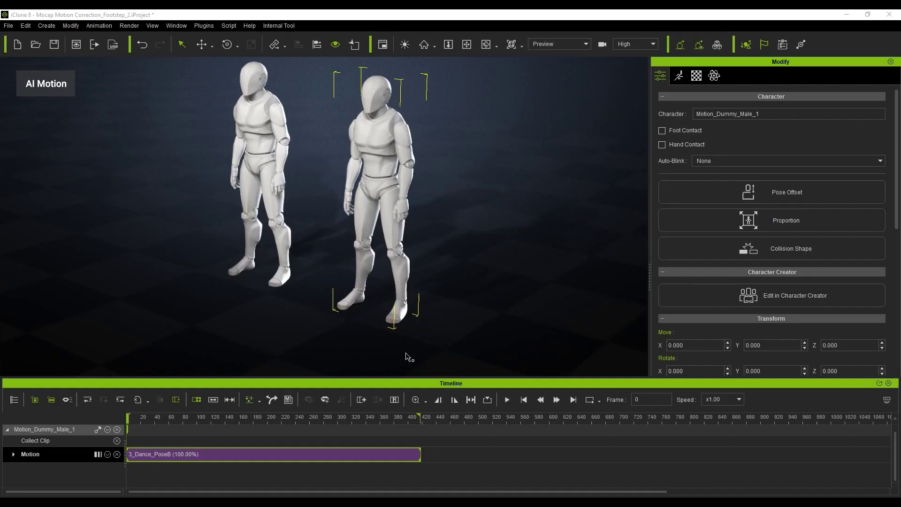
Play the dance clip to its end, stop it, and scrub back to inspect the sliding feet.
click(507, 399)
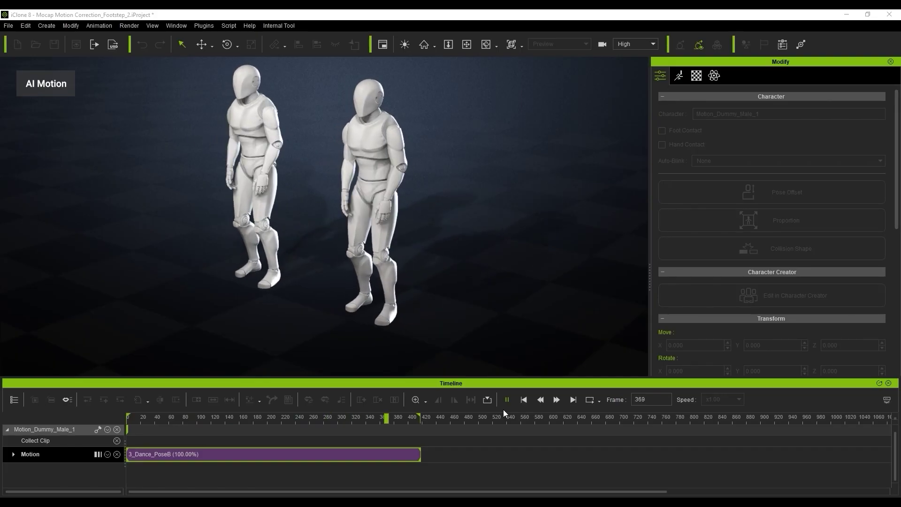
key(space)
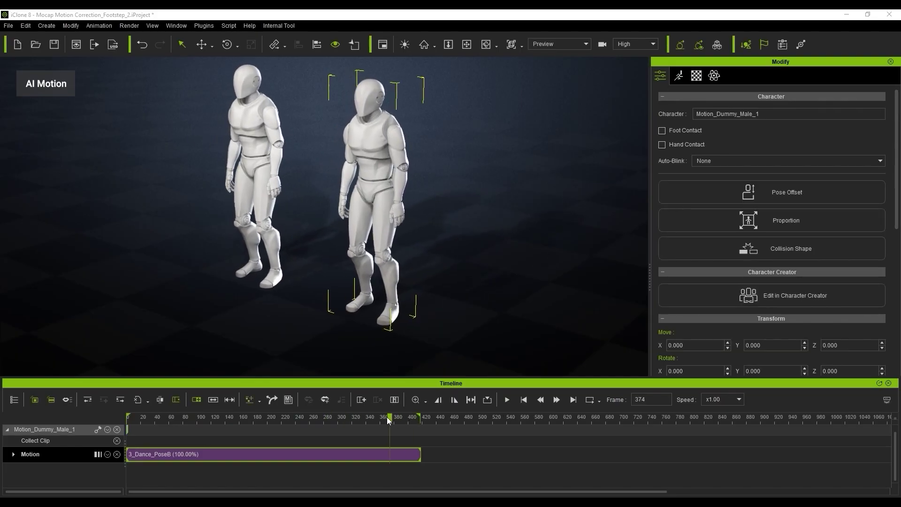
drag(356, 417, 127, 403)
Open Motion Correction from the 3_Dance_PoseB clip's context menu.
right_click(239, 457)
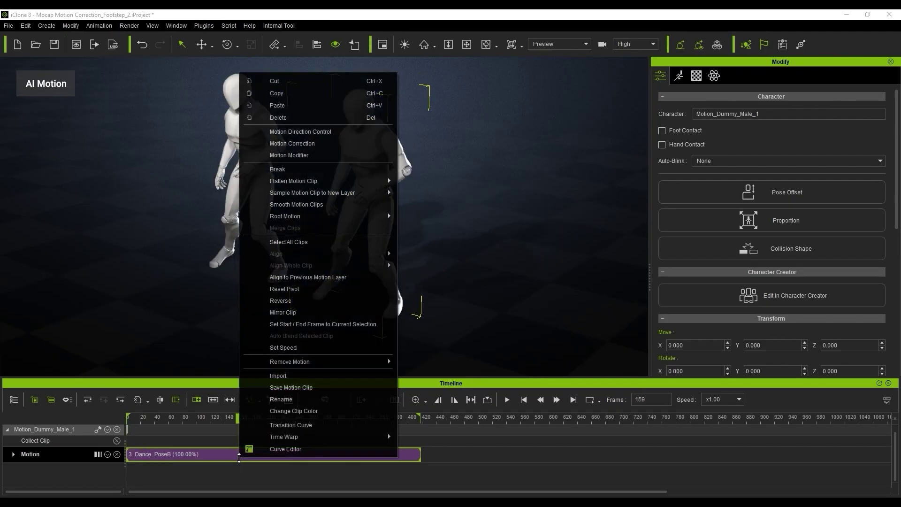
click(331, 145)
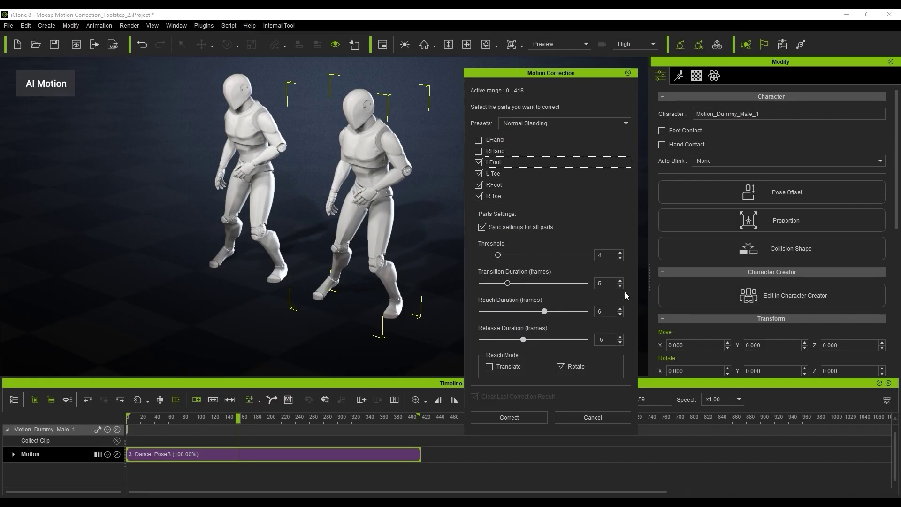
Set Reach Duration to 8 and Release Duration to -8, then apply the foot correction.
click(620, 310)
click(620, 310)
click(620, 342)
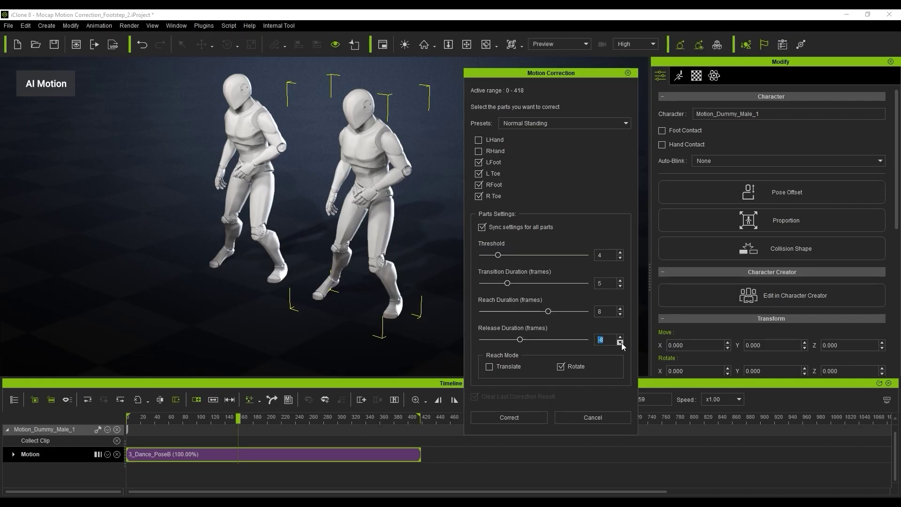
click(621, 343)
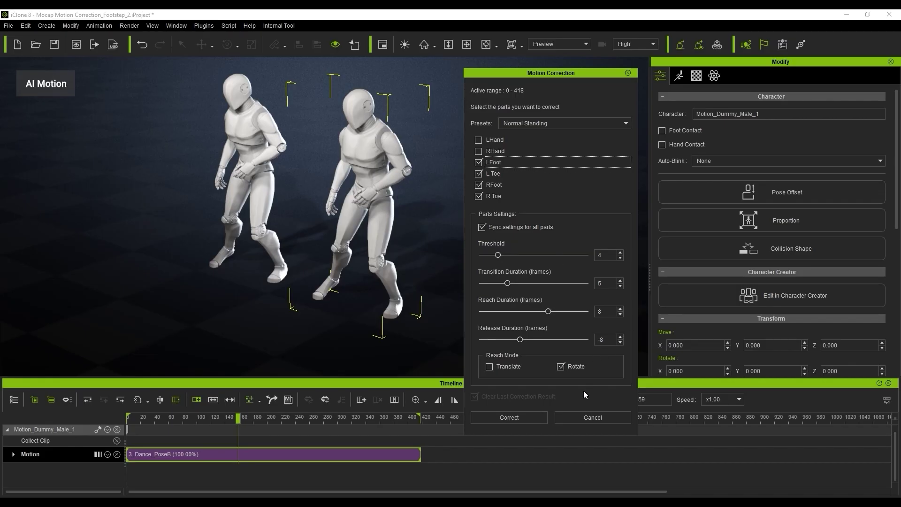
click(519, 422)
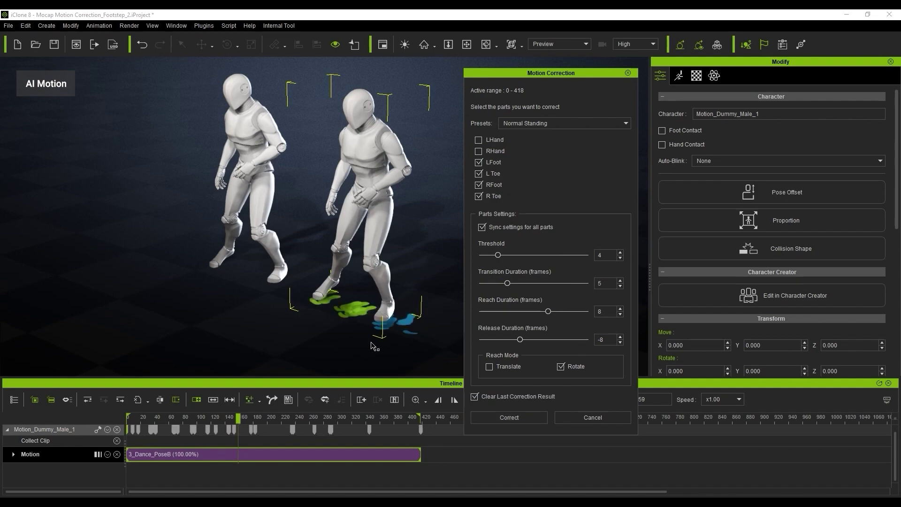
Close the Motion Correction dialog and play back the corrected dance.
key(space)
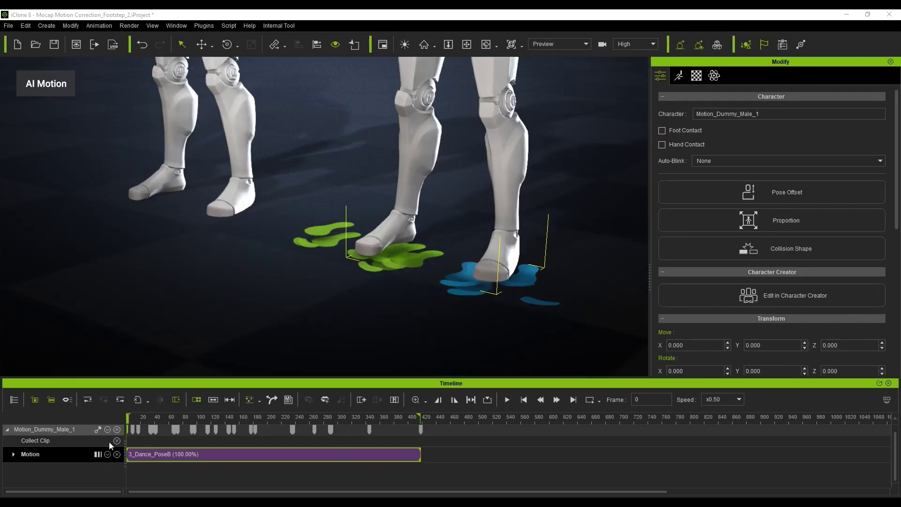
Show the Reach track on the timeline and expand it into its sub-tracks.
click(108, 430)
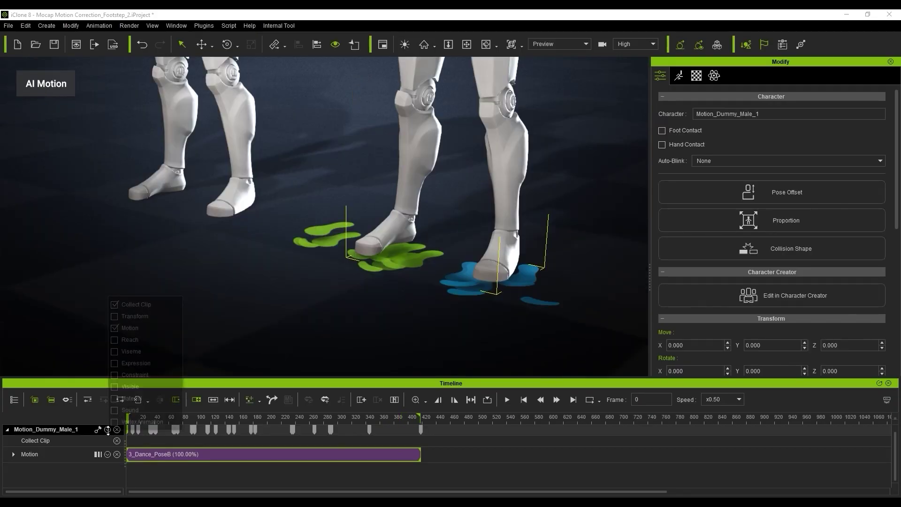
click(115, 341)
click(11, 471)
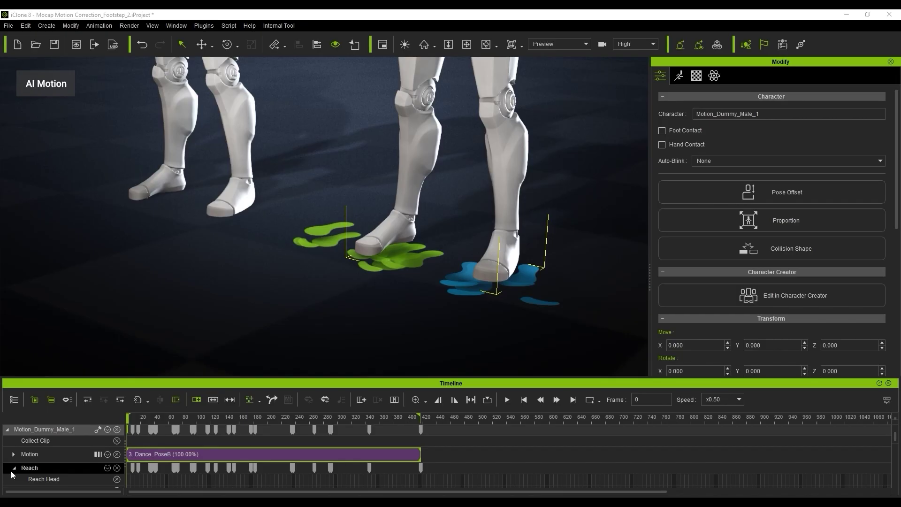
click(14, 467)
Scroll to the Reach R Foot rows and put the playhead at frame 147.
scroll(137, 469, down, 5)
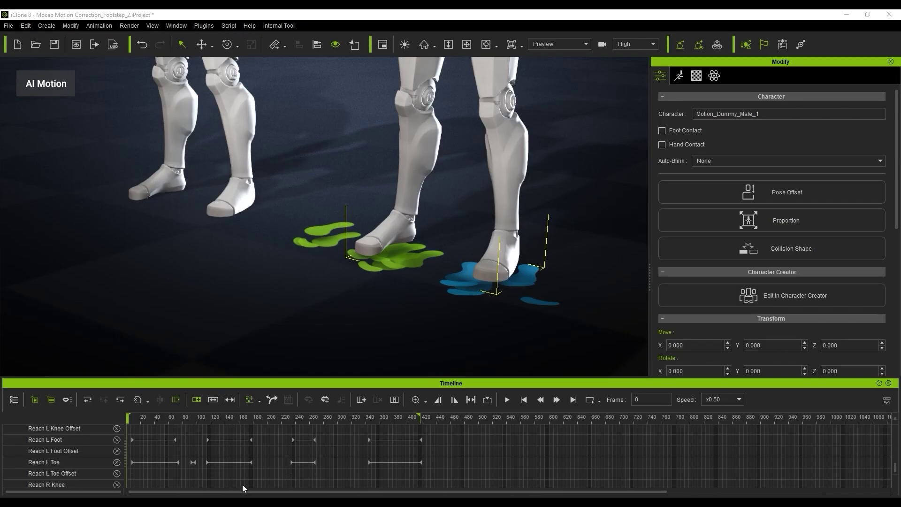
scroll(156, 470, down, 3)
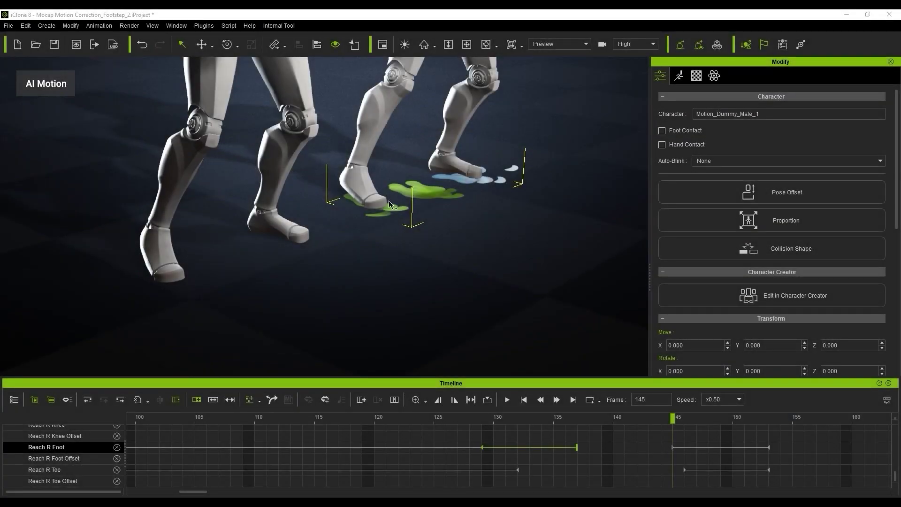
click(697, 418)
scroll(424, 244, up, 5)
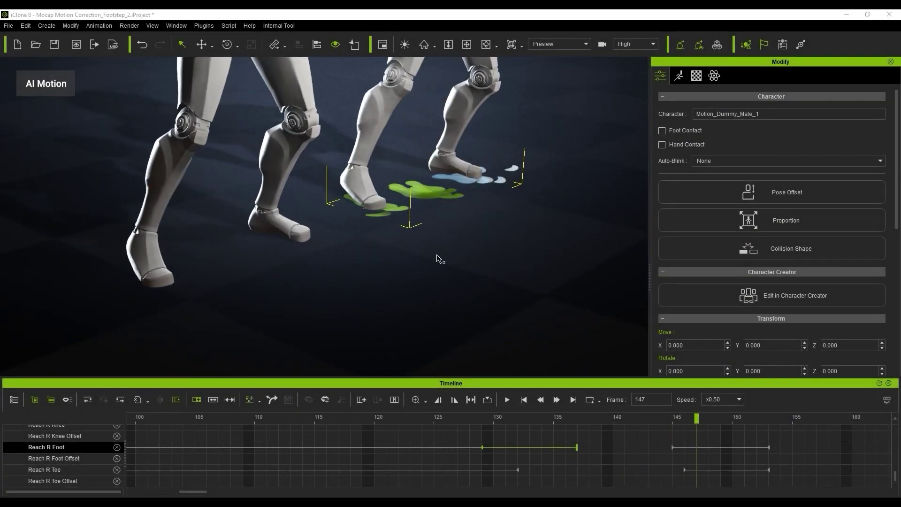
scroll(423, 243, up, 5)
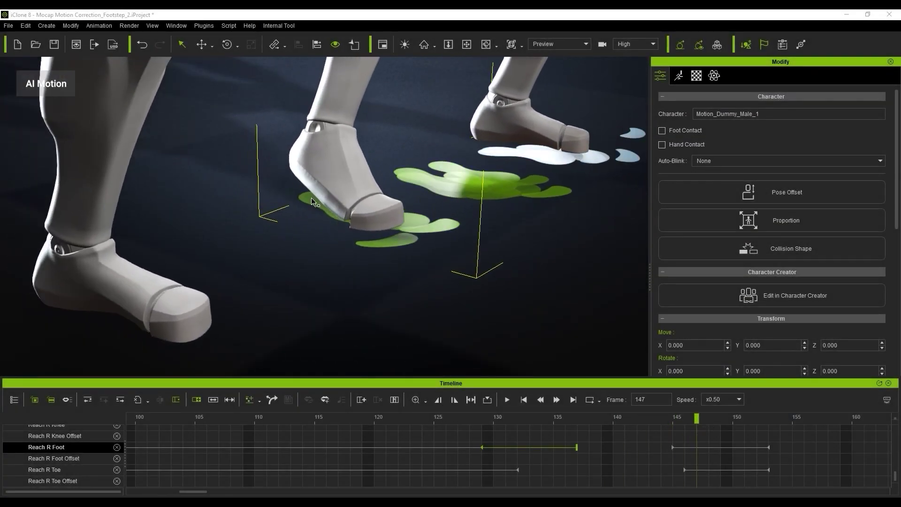
click(332, 223)
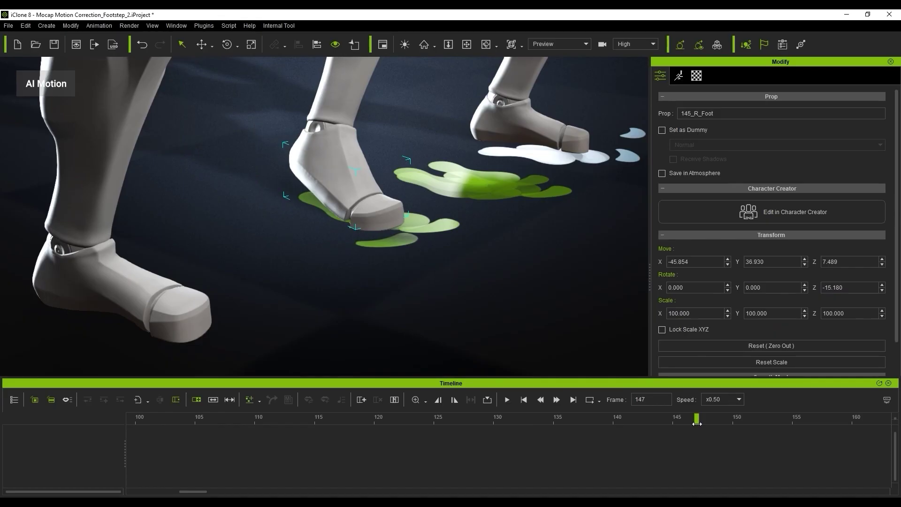
drag(697, 422, 720, 417)
click(306, 202)
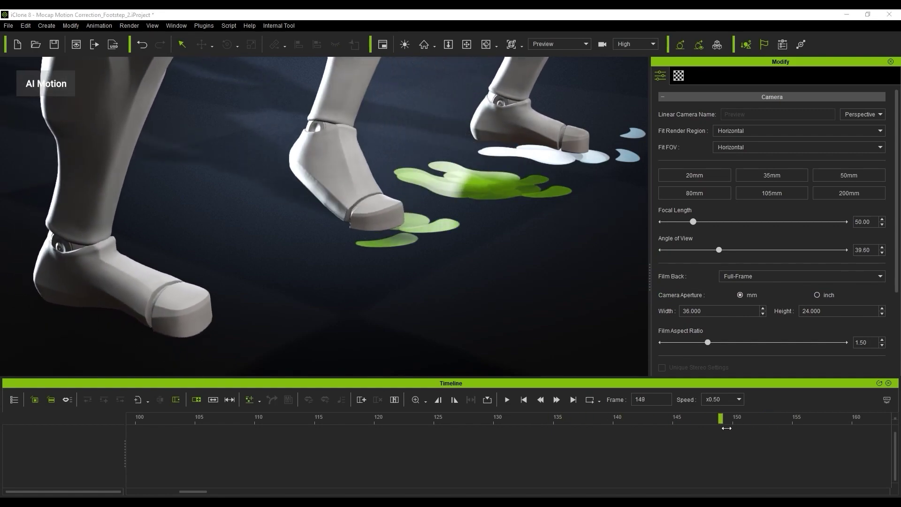
click(393, 246)
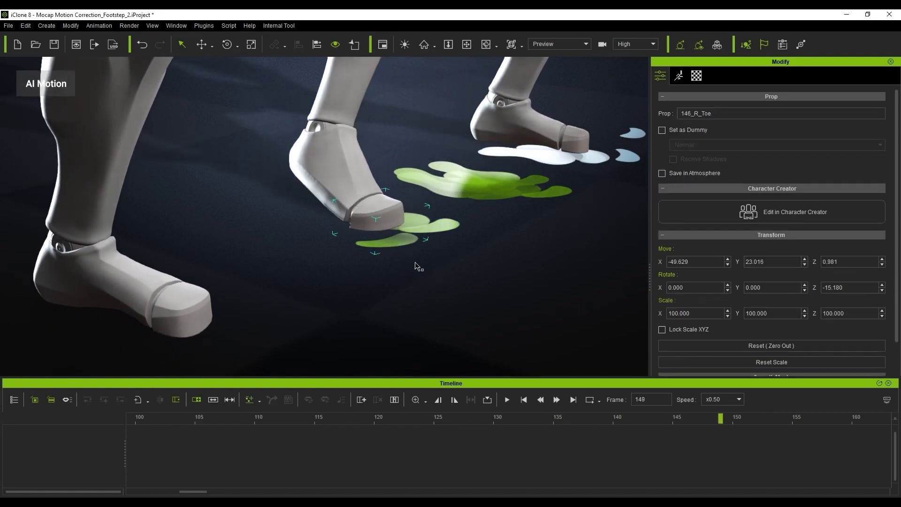
click(376, 220)
drag(680, 418, 805, 446)
scroll(823, 451, right, 4)
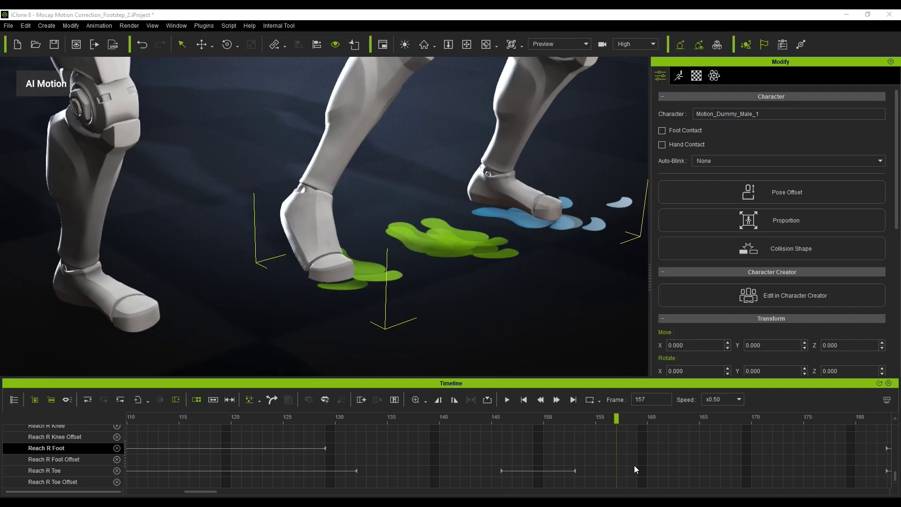
Select the Reach R Toe clip, check the toe contact, and undo the accidental key shift.
drag(415, 416, 540, 440)
click(516, 471)
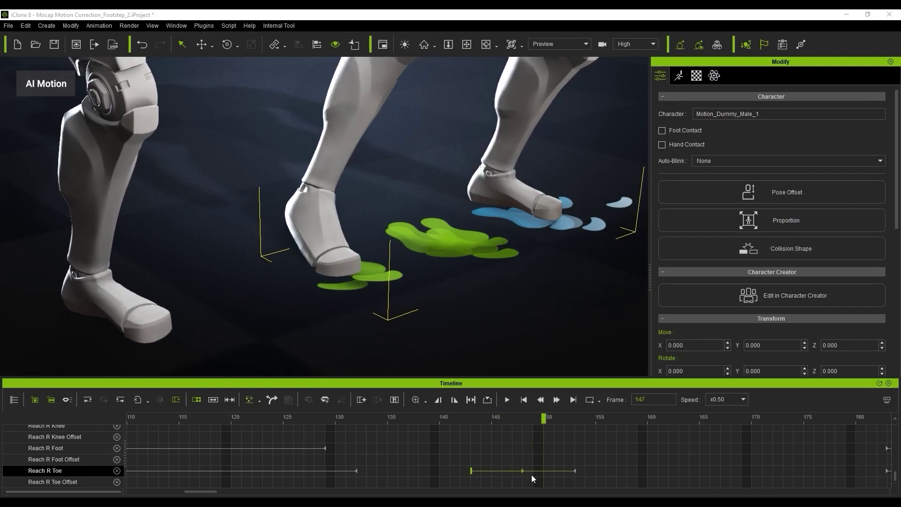
drag(454, 417, 678, 429)
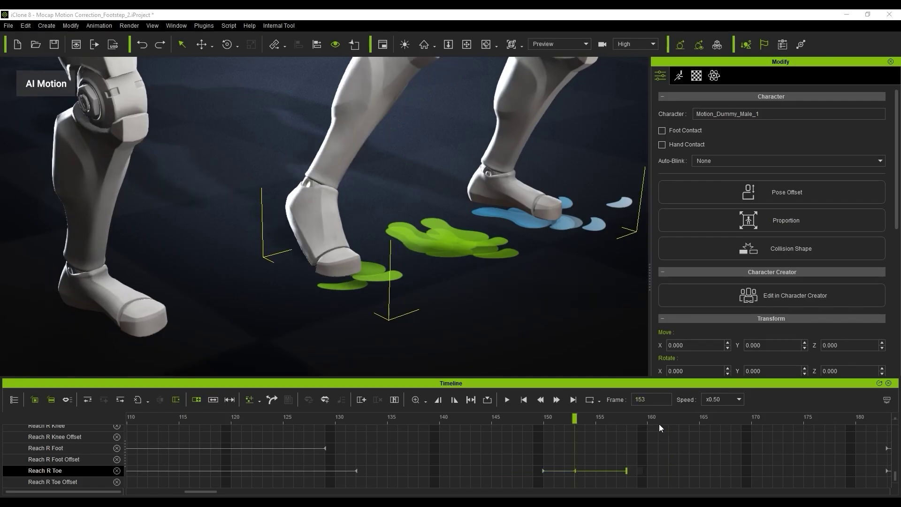
key(ctrl+z)
Move the middle Reach R Toe key to frame 162 and review the longer toe contact.
drag(575, 472, 675, 475)
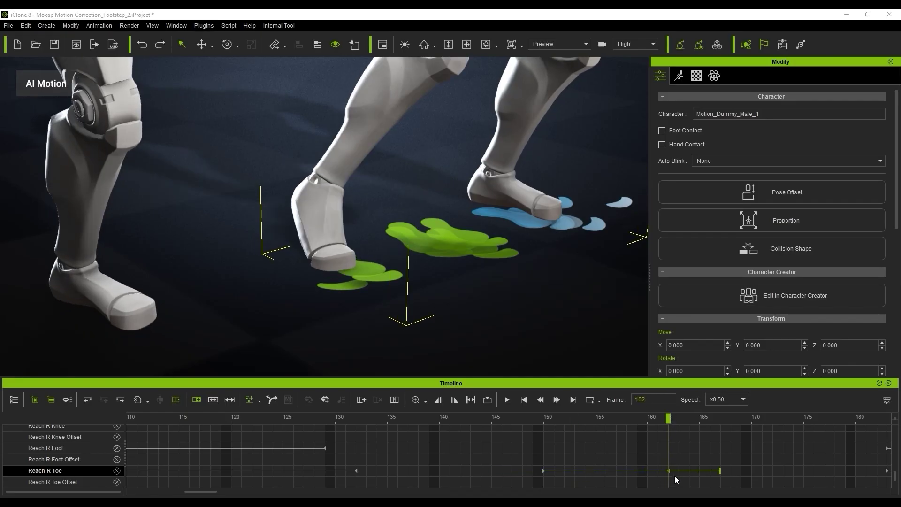
drag(540, 420, 760, 437)
scroll(761, 436, down, 2)
drag(192, 418, 532, 430)
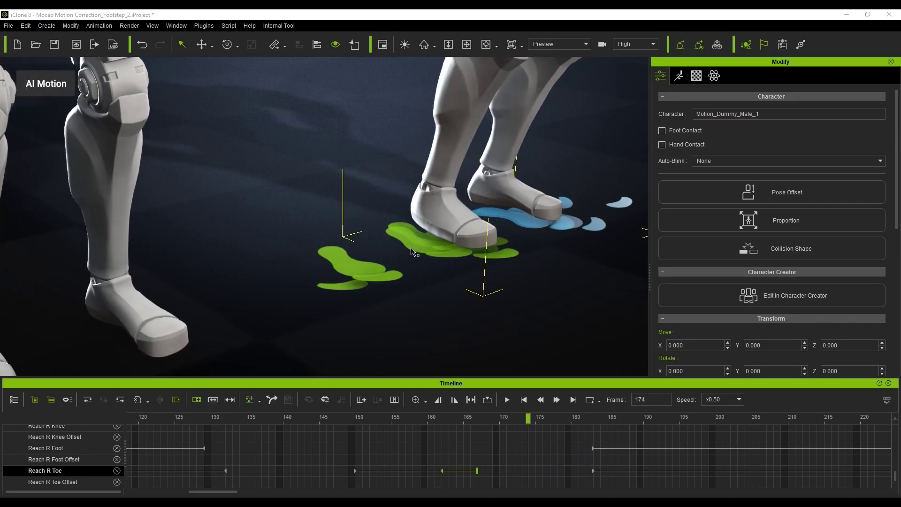
Jump to the next right-foot reach key and check the foot around frame 175.
click(595, 450)
click(594, 471)
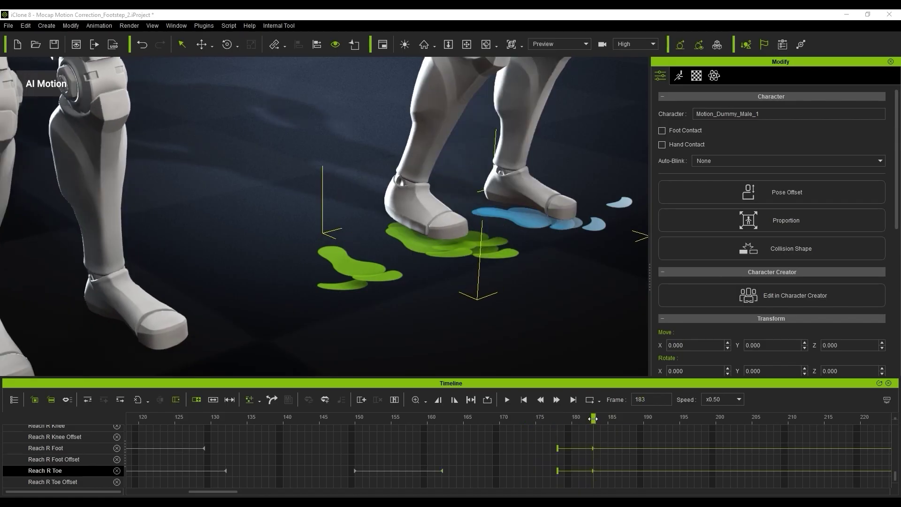
drag(593, 419, 484, 429)
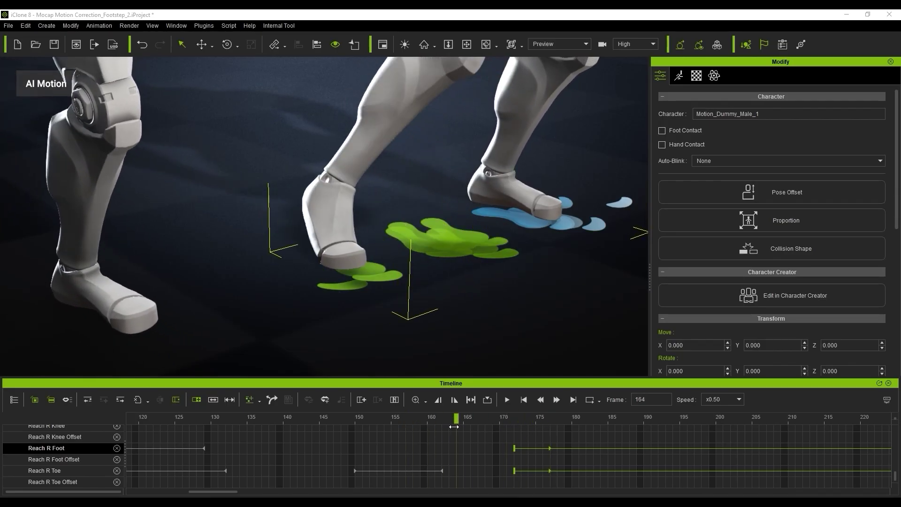
drag(454, 427, 540, 435)
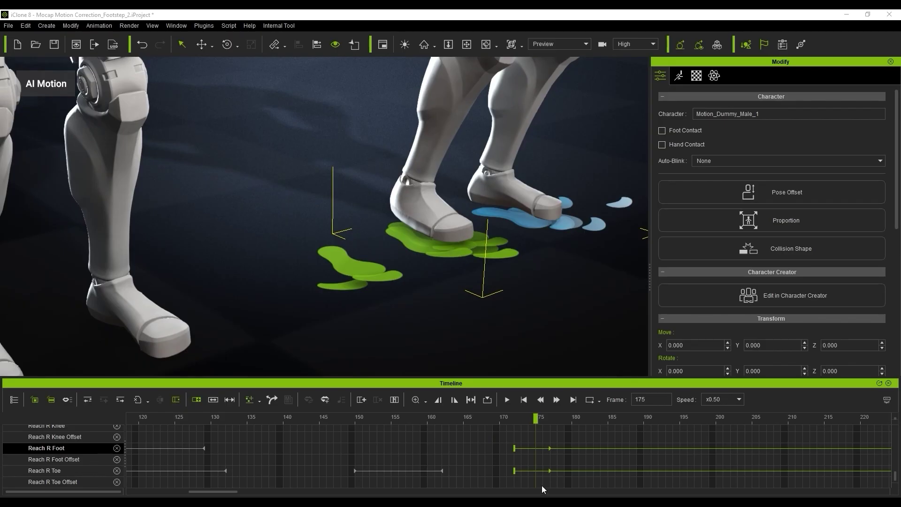
Shift the next Reach R Toe clip one frame earlier and review the step.
click(550, 471)
drag(549, 471, 522, 471)
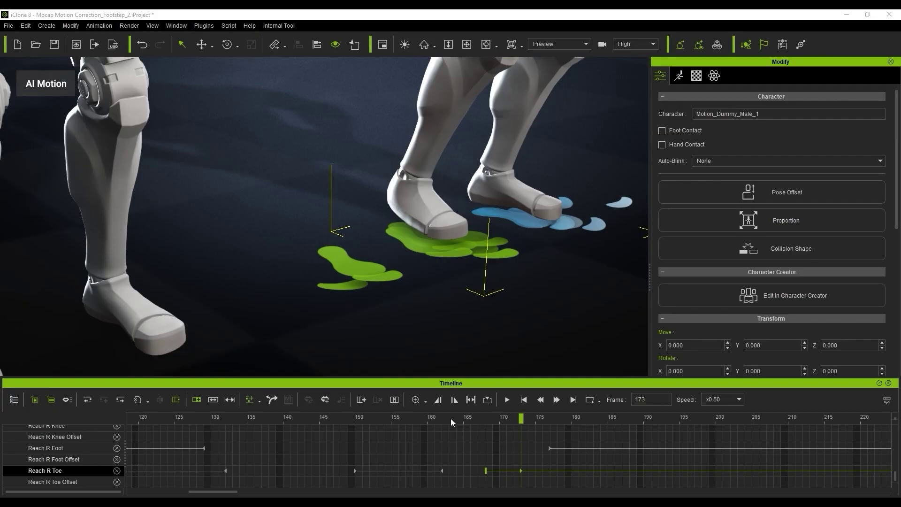
drag(451, 418, 573, 434)
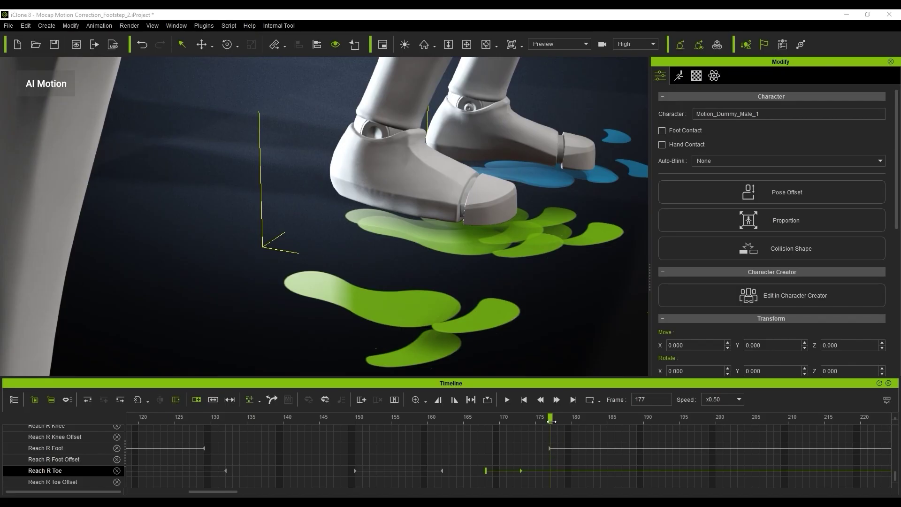
Scrub back to frame 126 to review the corrected foot contacts.
drag(552, 422, 572, 423)
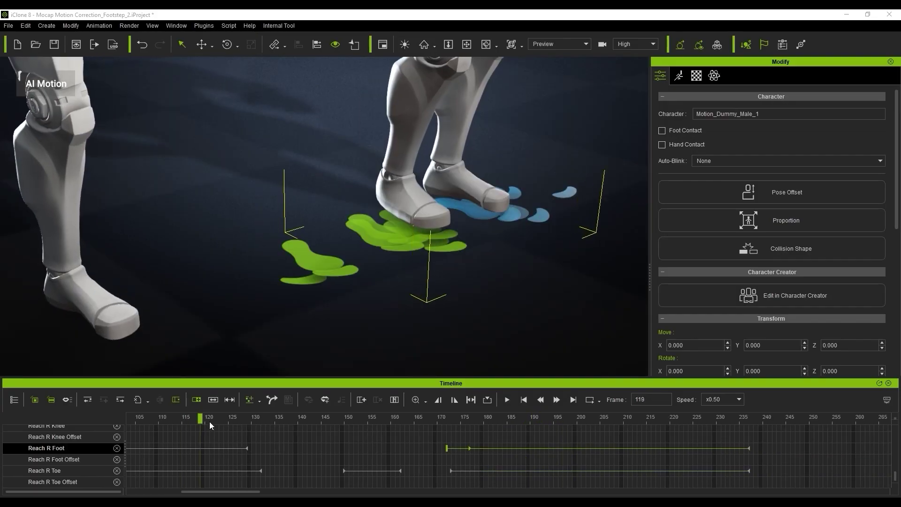
drag(209, 421, 545, 437)
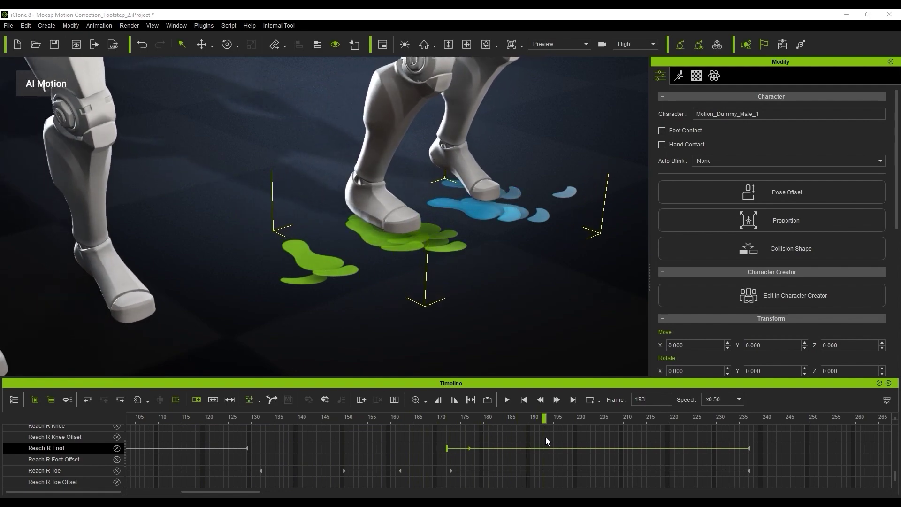